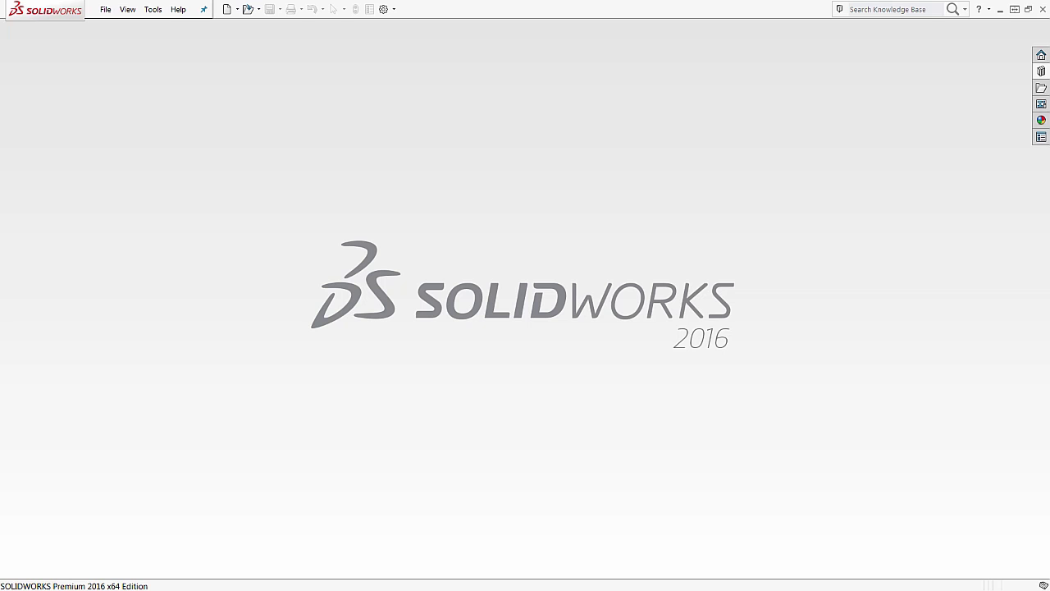
Bring up the Solid Sweep lesson notes PDF.
key("alt+Tab")
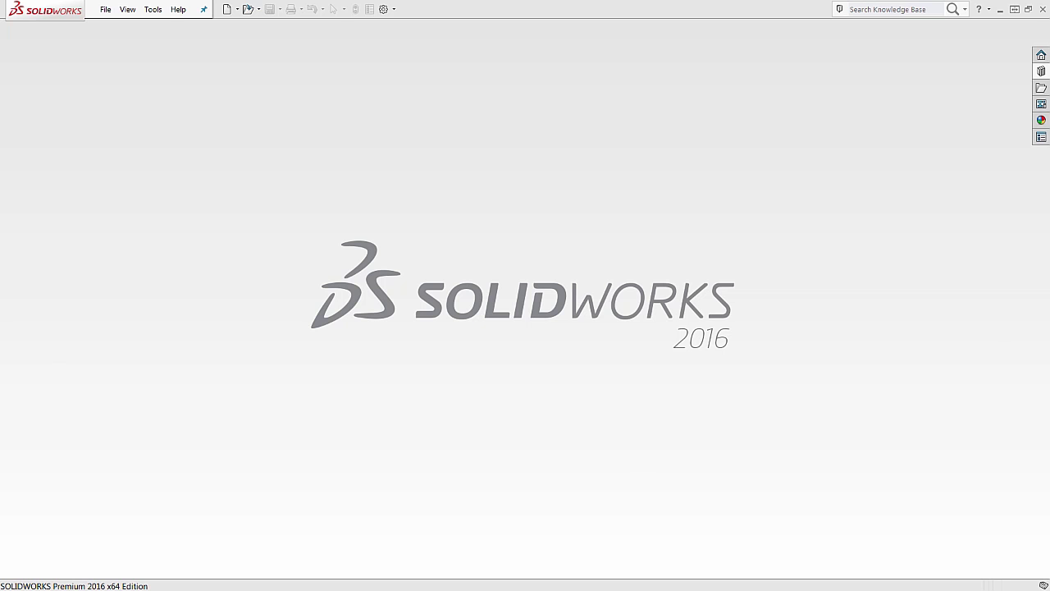
Open Drill_Bit.SLDPRT, highlight its Drill Body and Tool Body, then clear the selection.
left_click(105, 9)
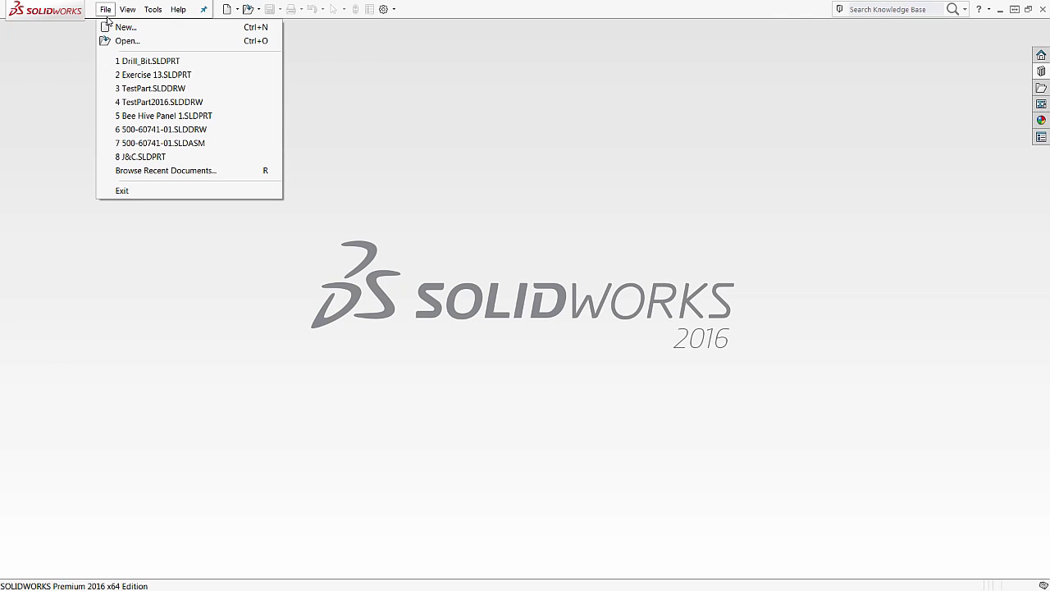
left_click(136, 60)
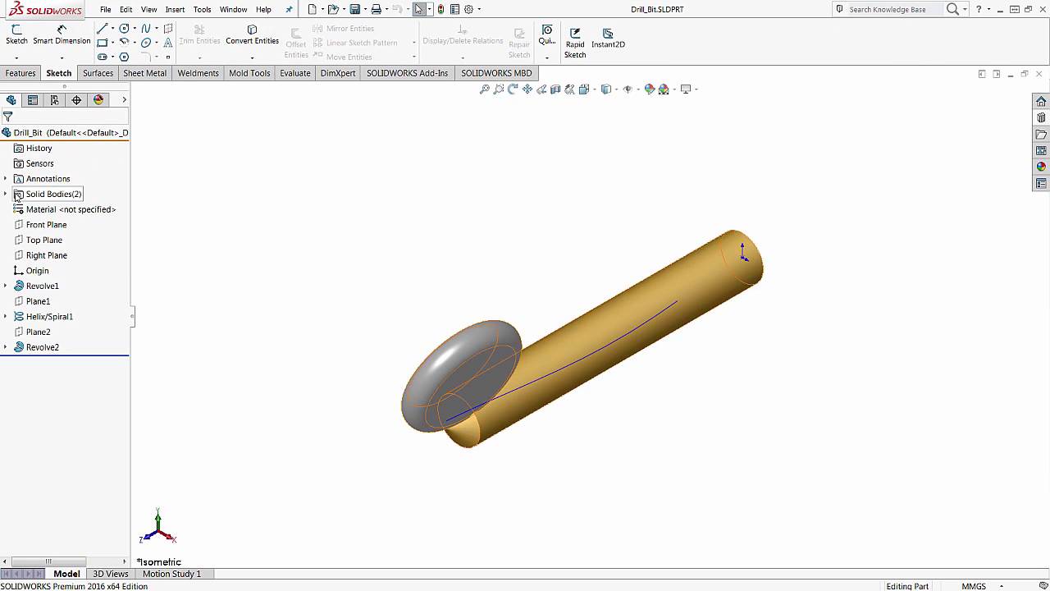
left_click(7, 194)
left_click(55, 213)
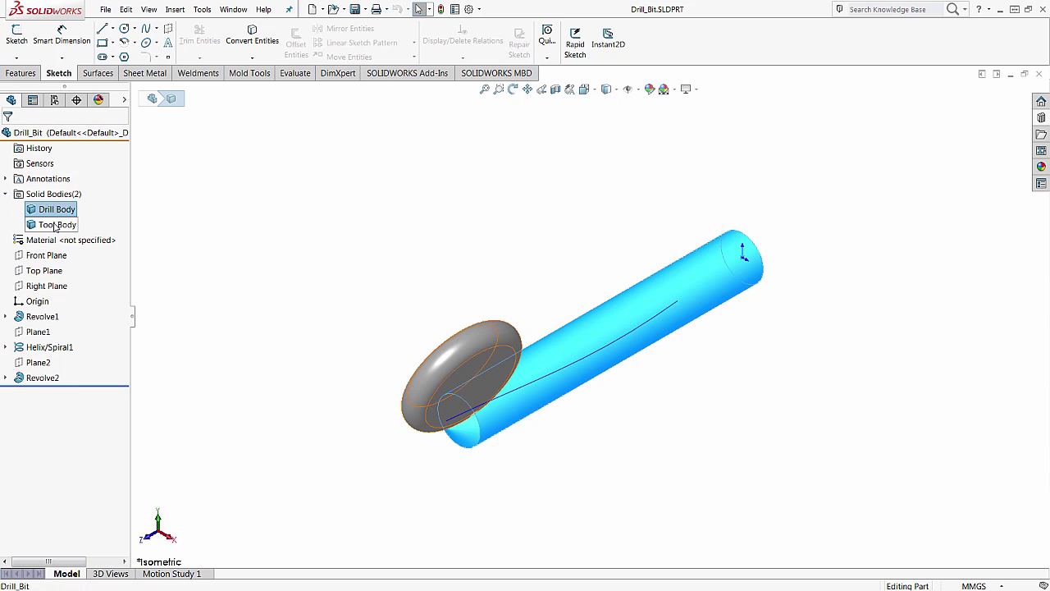
left_click(64, 222, "ctrl")
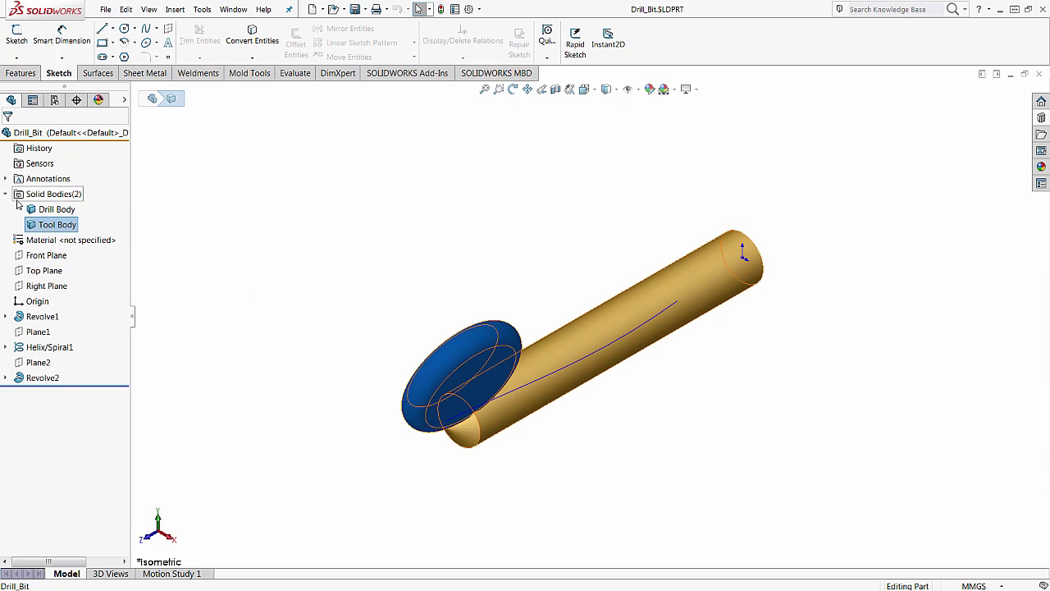
left_click(181, 244)
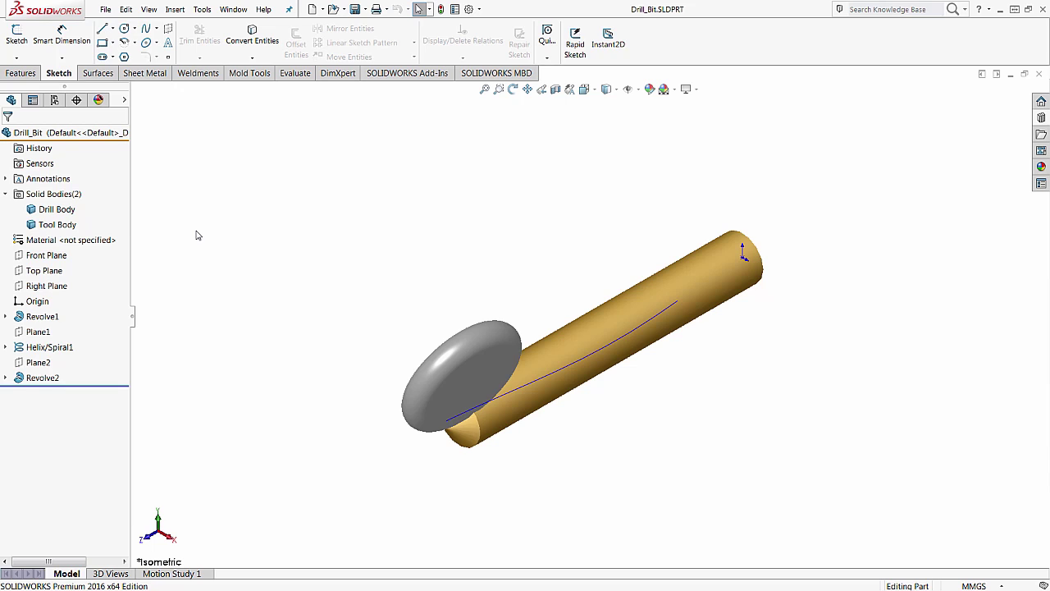
Show and hide the Helix/Spiral1 sketch, reorient the view, and expand Revolve2 to reveal Sketch3.
left_click(52, 349)
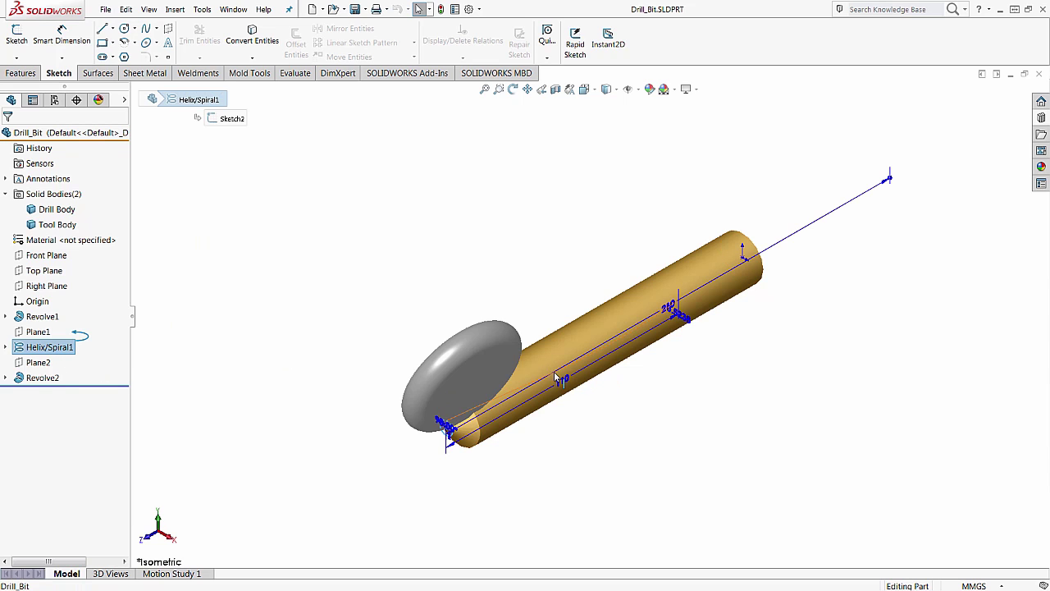
left_click(539, 216)
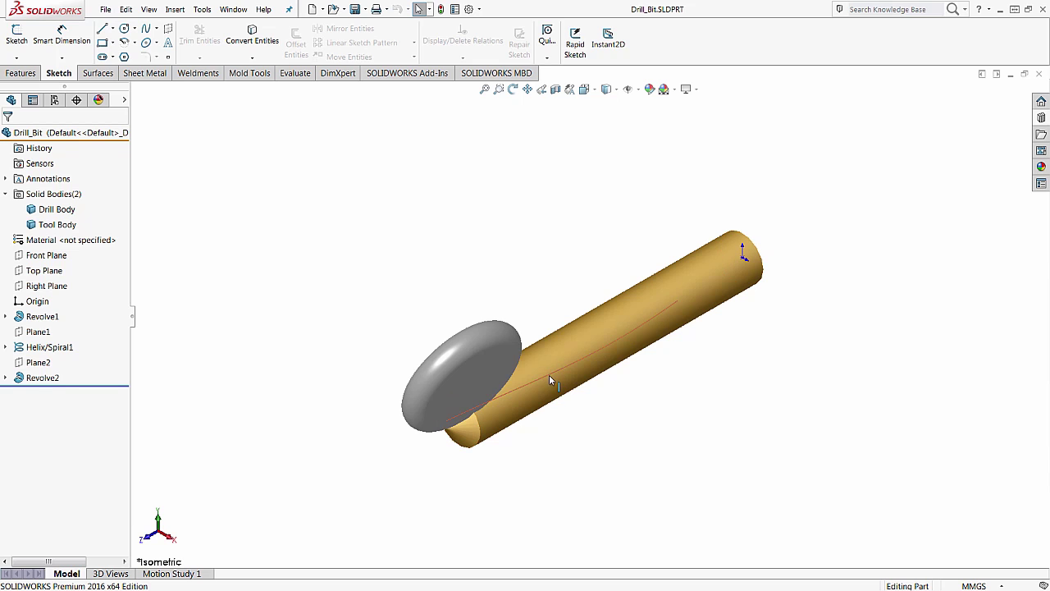
middle_click_drag(579, 455, 615, 435)
key("Escape")
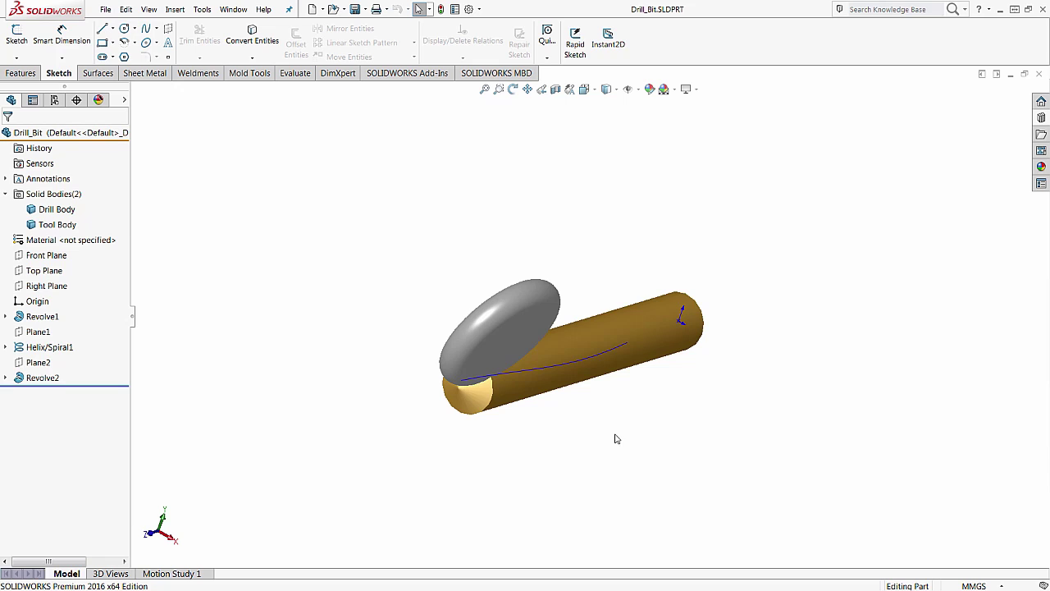
left_click(472, 382)
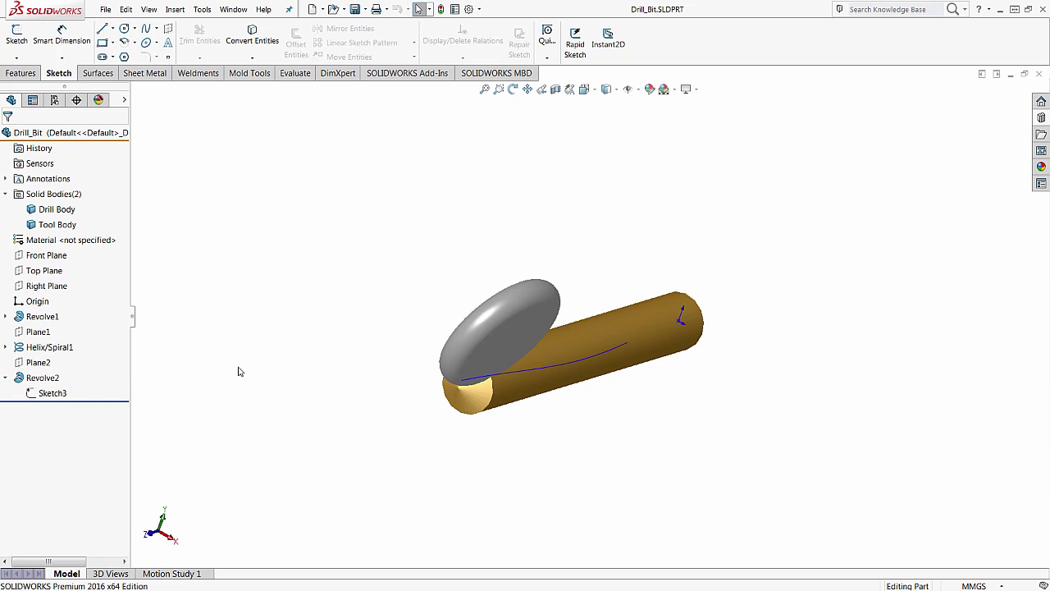
Edit Sketch3 and orbit the view around its profile sketch.
right_click(53, 395)
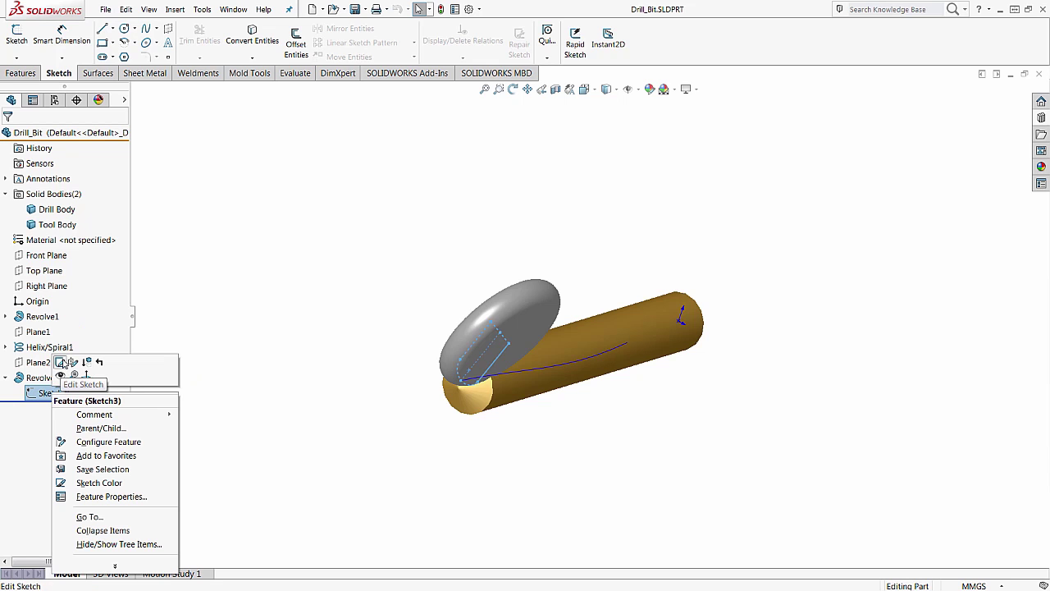
left_click(64, 365)
scroll(462, 410, "down", 8)
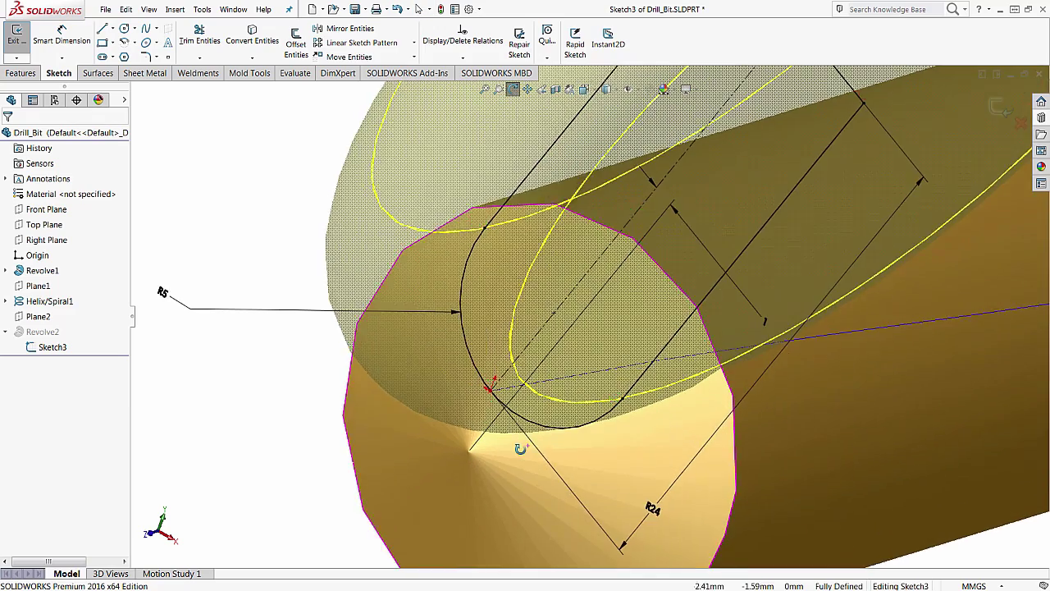
middle_click_drag(521, 448, 535, 412)
scroll(692, 159, "up", 2)
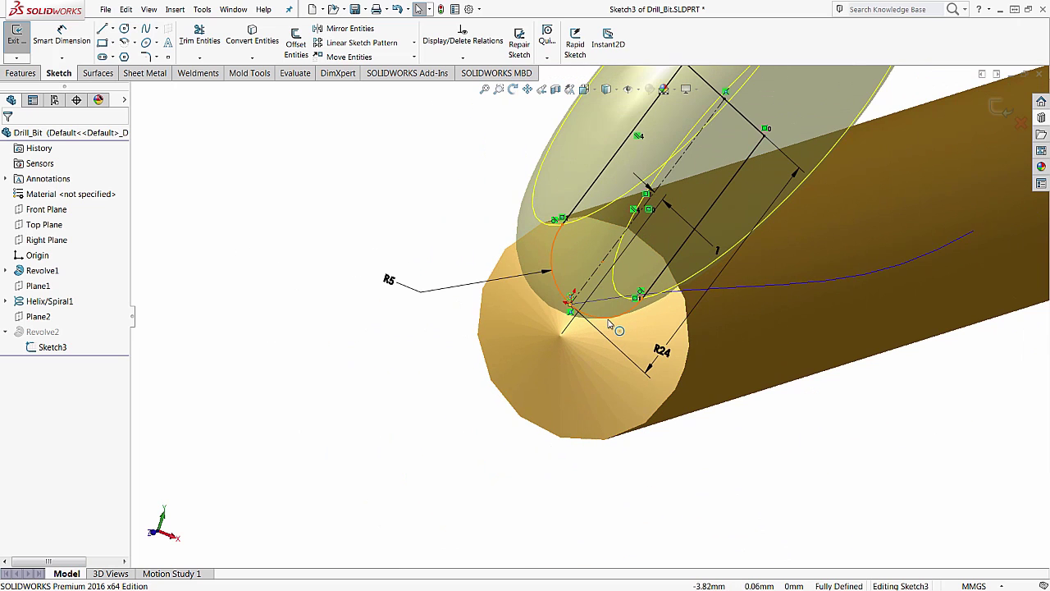
Check the profile end point's Coincident8 and PiercePoint0 relations, then exit Sketch3 to rebuild Revolve2.
left_click(570, 305)
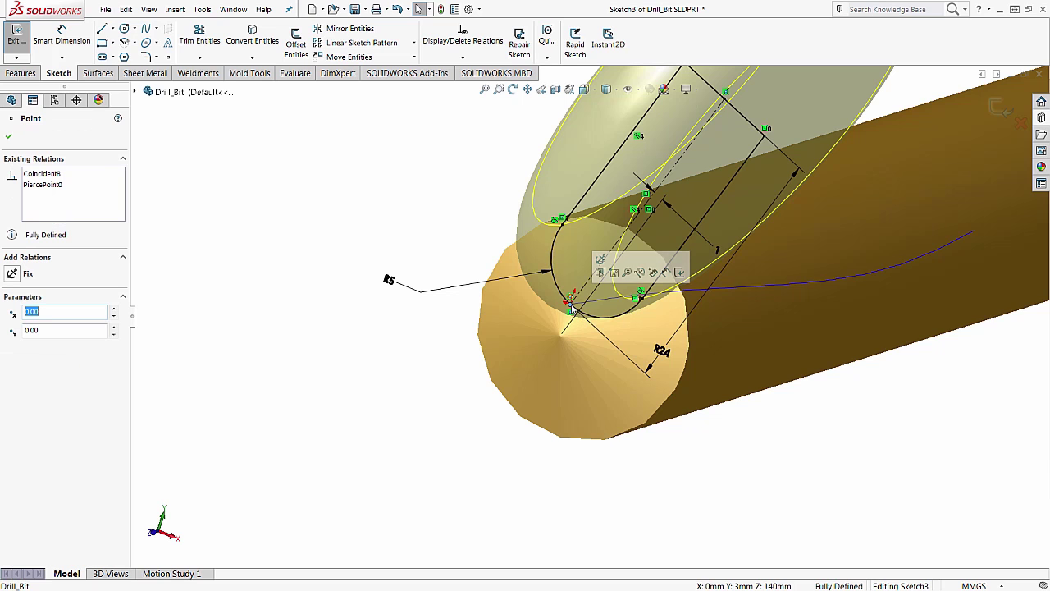
left_click(44, 177)
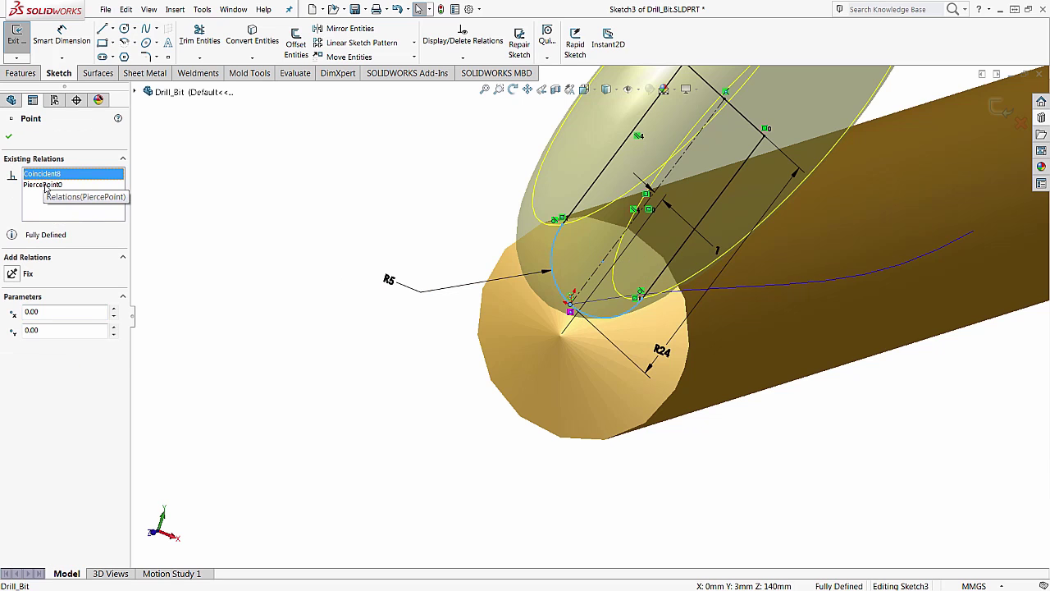
left_click(44, 185)
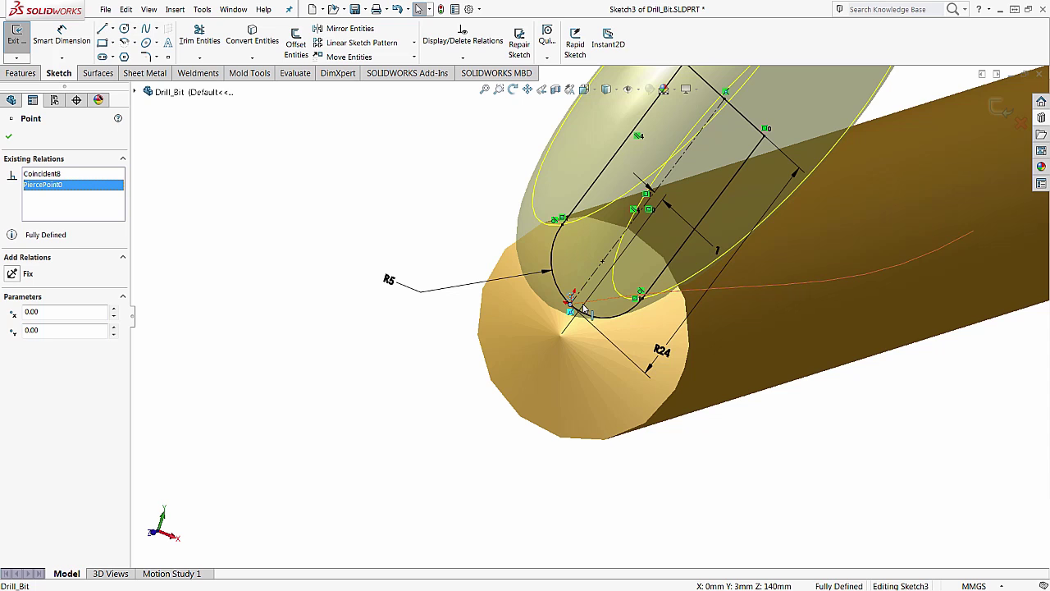
left_click(9, 136)
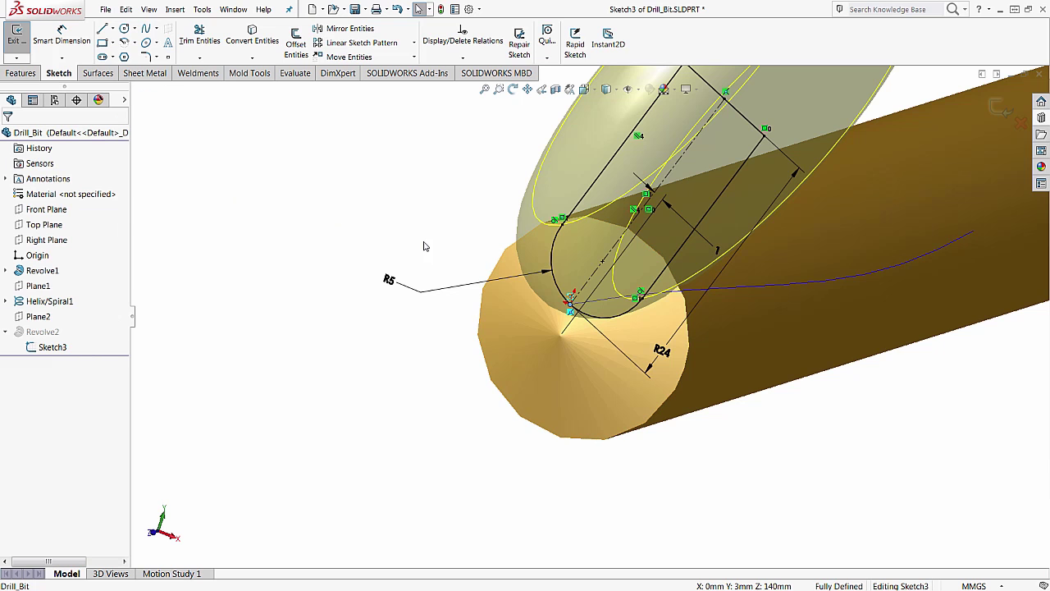
scroll(531, 442, "up", 5)
middle_click_drag(529, 444, 511, 441)
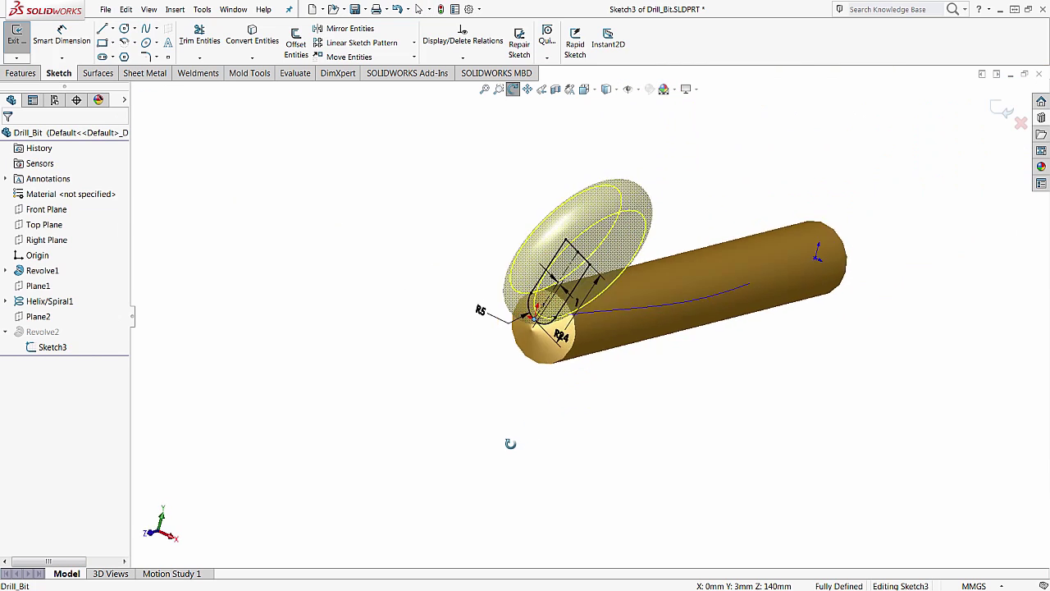
key("ctrl+b")
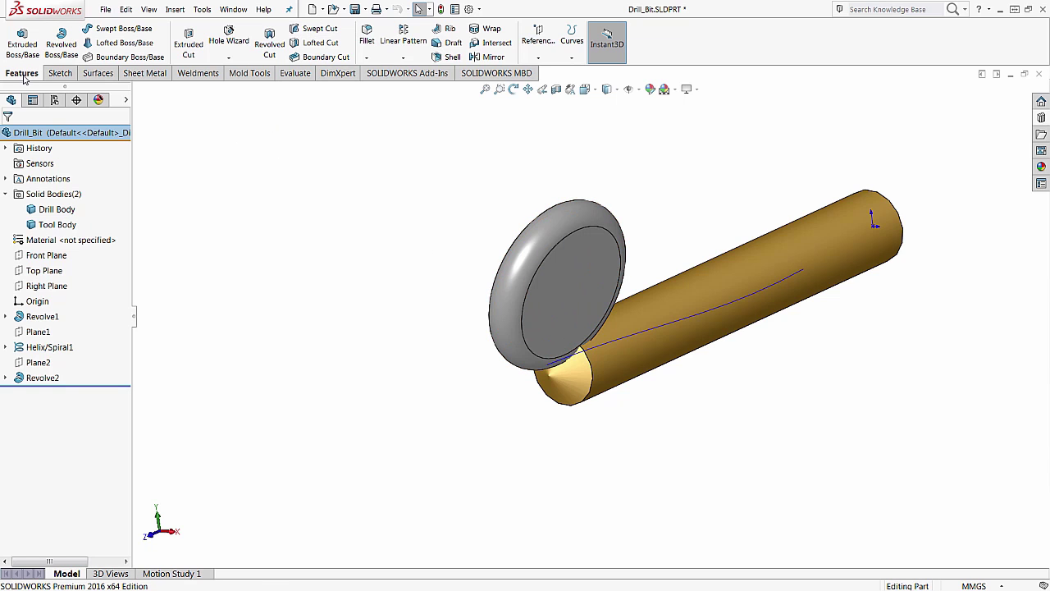
Create a solid-profile swept cut sweeping the Tool Body along Helix/Spiral1, with preview shown.
left_click(310, 29)
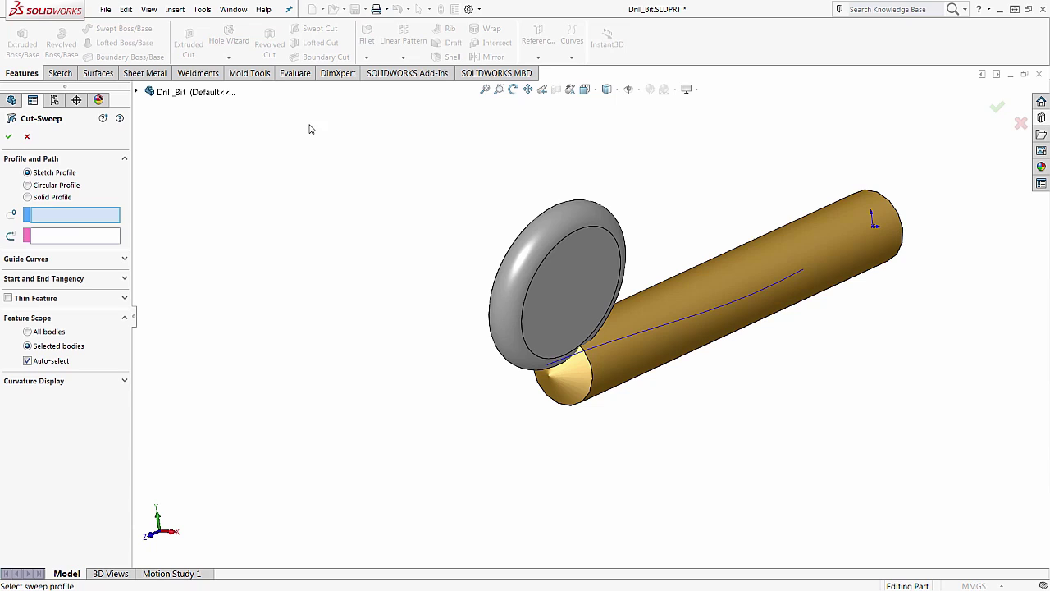
left_click(27, 198)
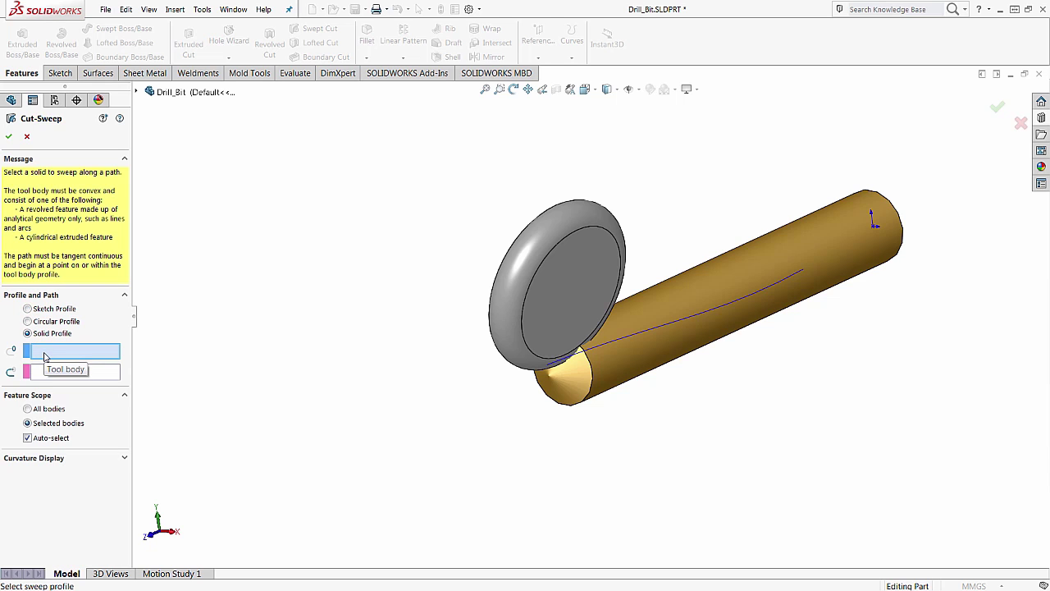
left_click(531, 260)
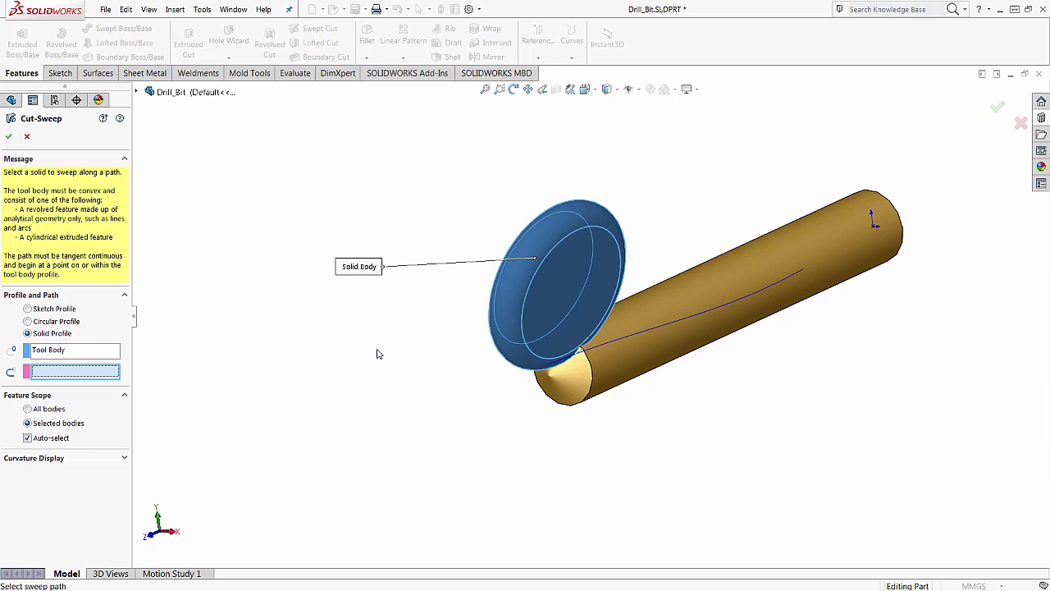
left_click(626, 337)
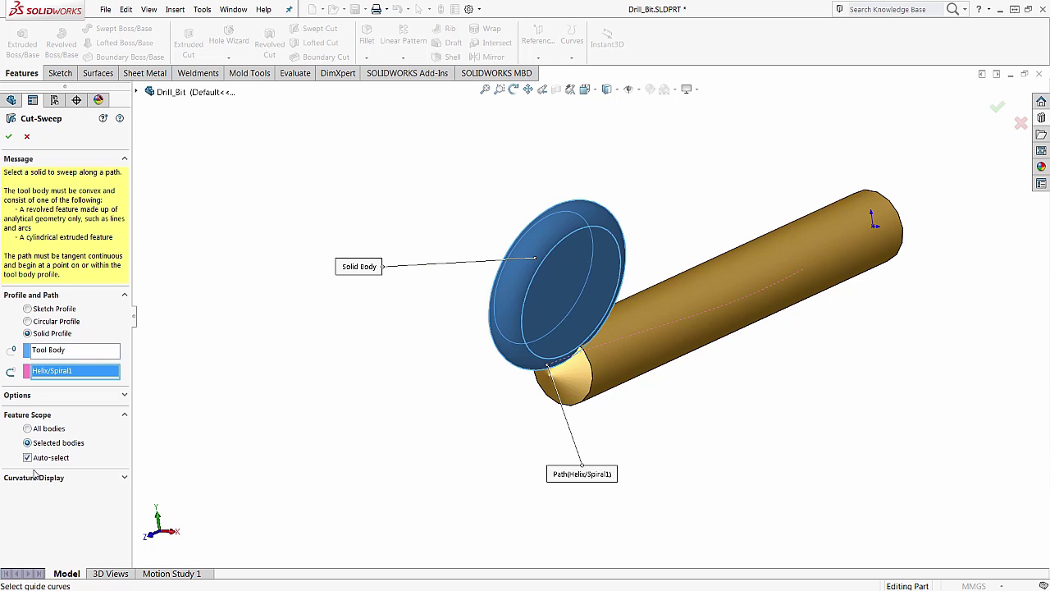
left_click(125, 396)
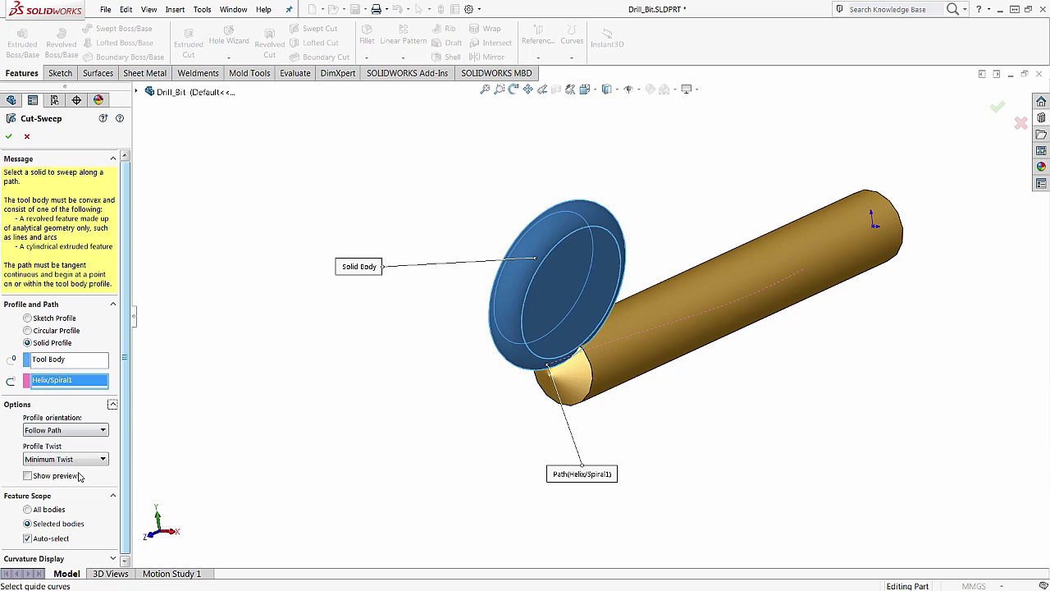
left_click(27, 475)
middle_click_drag(331, 482, 360, 438)
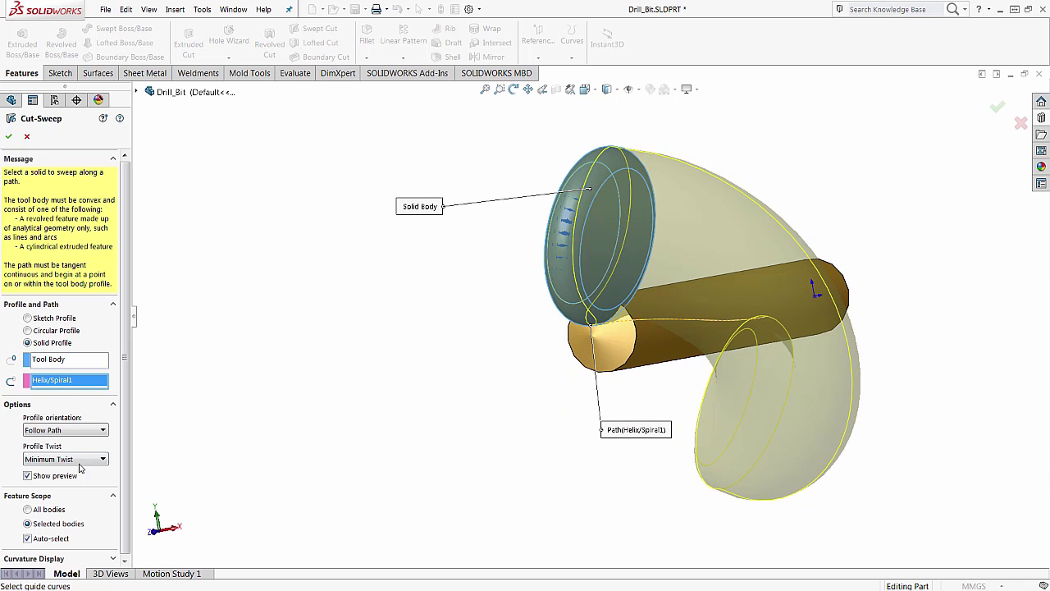
left_click(8, 136)
Orbit the drill bit to inspect the new flute, ending in an upright view.
middle_click_drag(446, 376, 458, 264)
left_click_drag(459, 264, 469, 385)
key("Escape")
middle_click_drag(461, 400, 480, 332)
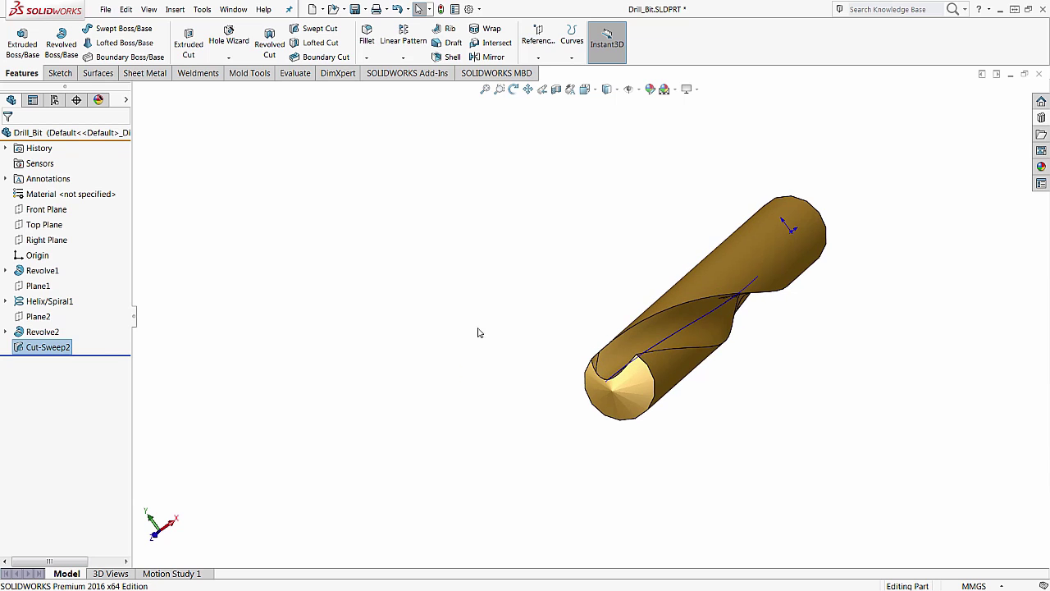
Circular-pattern Cut-Sweep2 about the cylinder face, 2 instances over 360°, then inspect both flutes.
left_click(403, 57)
left_click(415, 85)
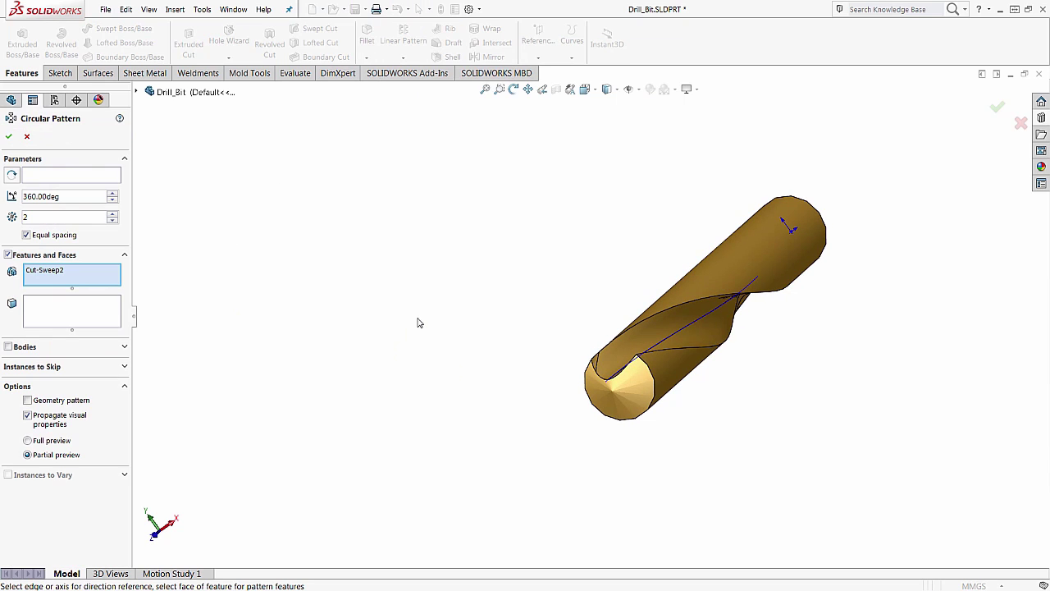
left_click(47, 177)
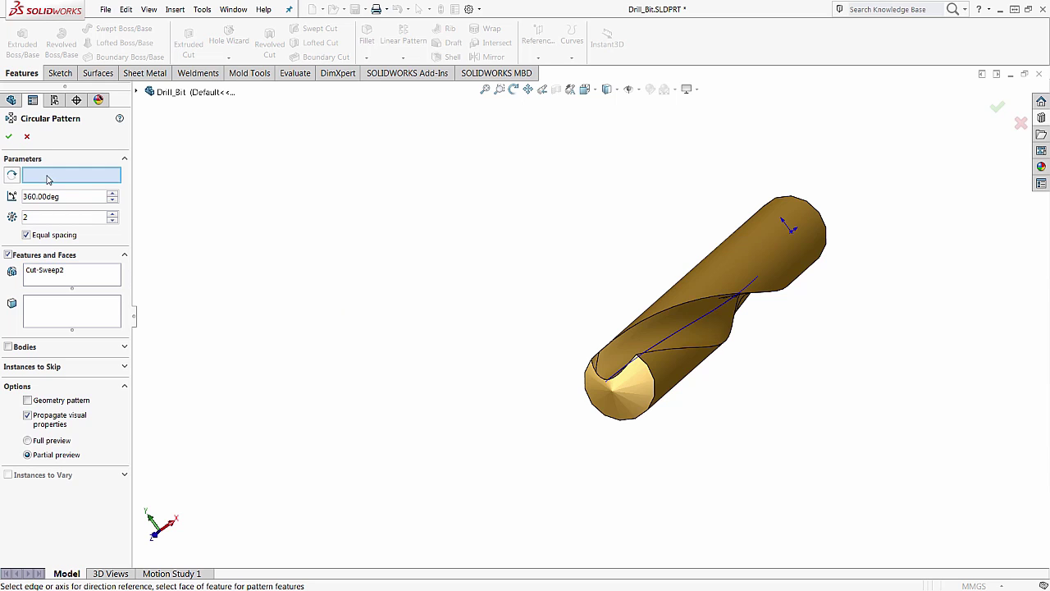
left_click(779, 244)
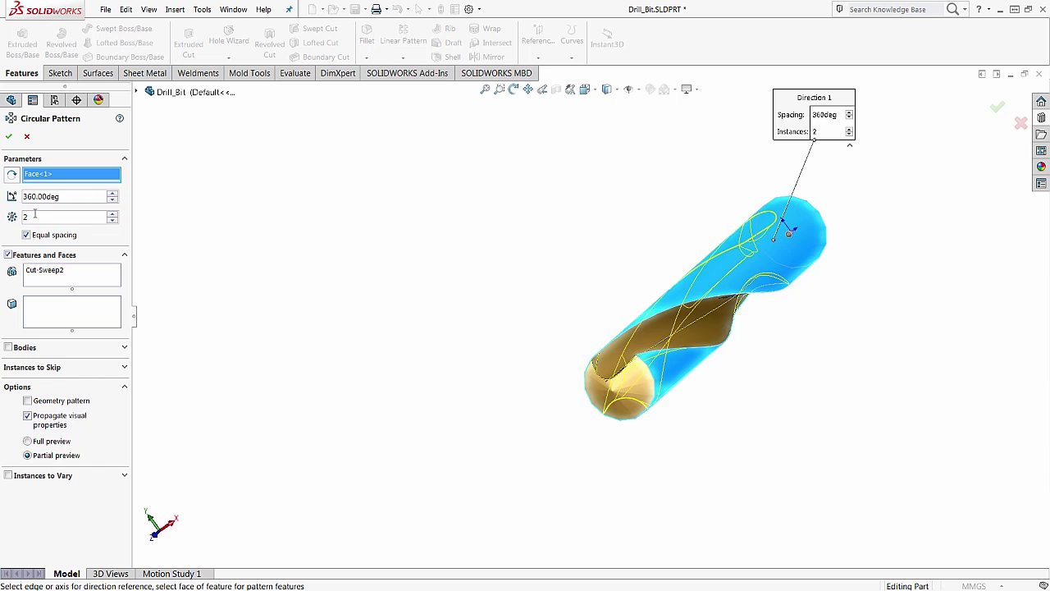
left_click(8, 137)
left_click_drag(702, 447, 689, 429)
key("Escape")
middle_click_drag(733, 402, 678, 401)
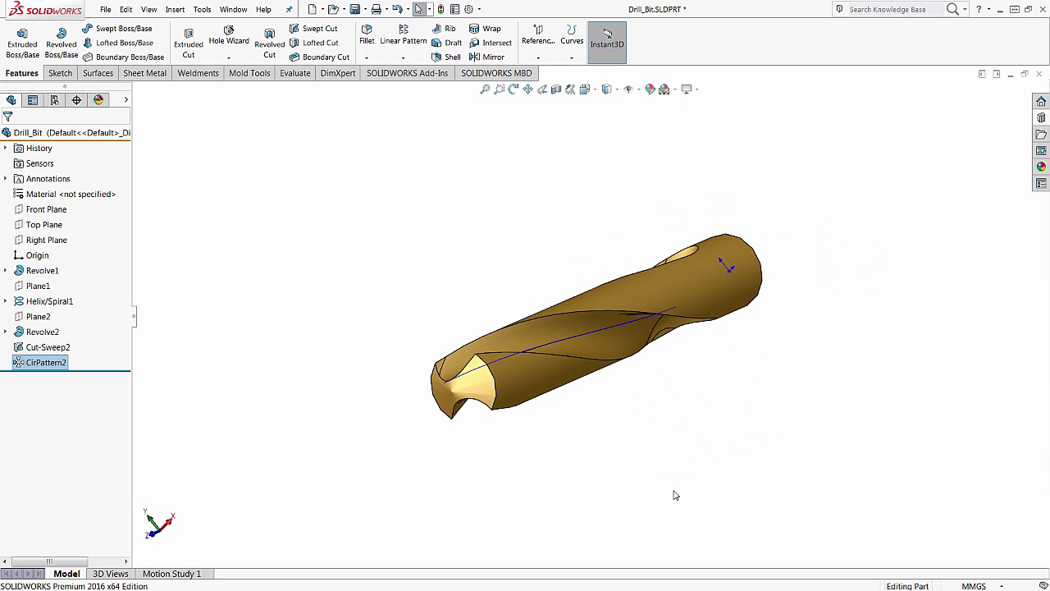